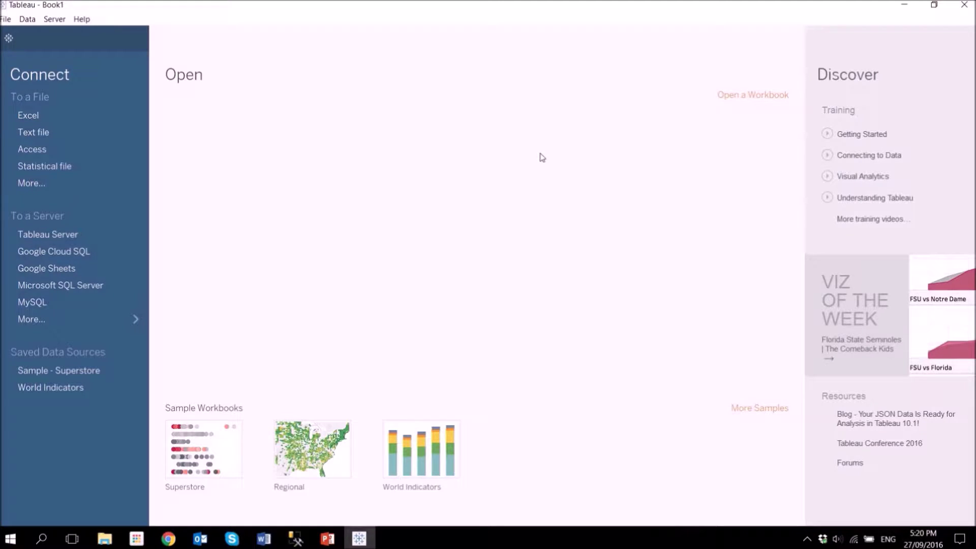
Switch from the Tableau start page to the Google Sheets page in Chrome.
left_click(167, 541)
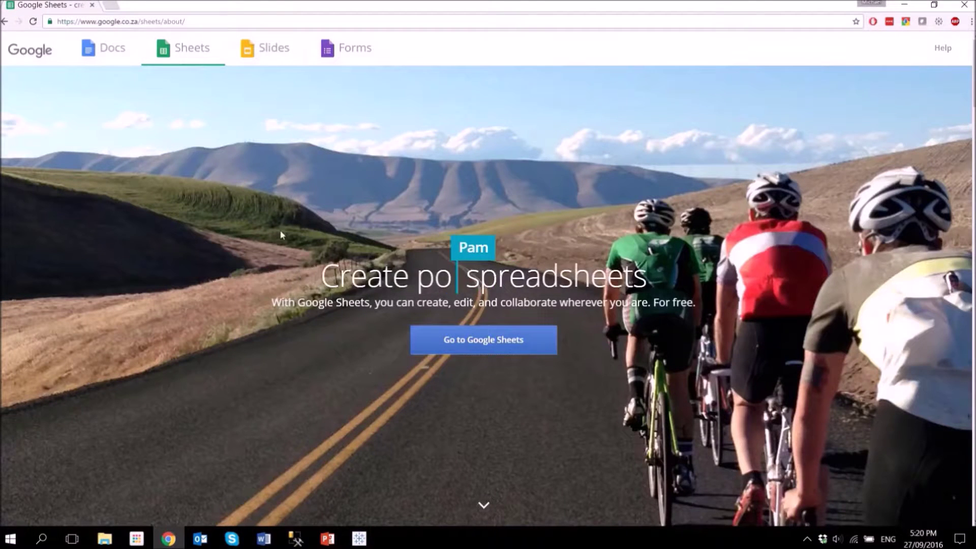
Enter Google Sheets and open the US Census Data spreadsheet from the recent list.
left_click(517, 349)
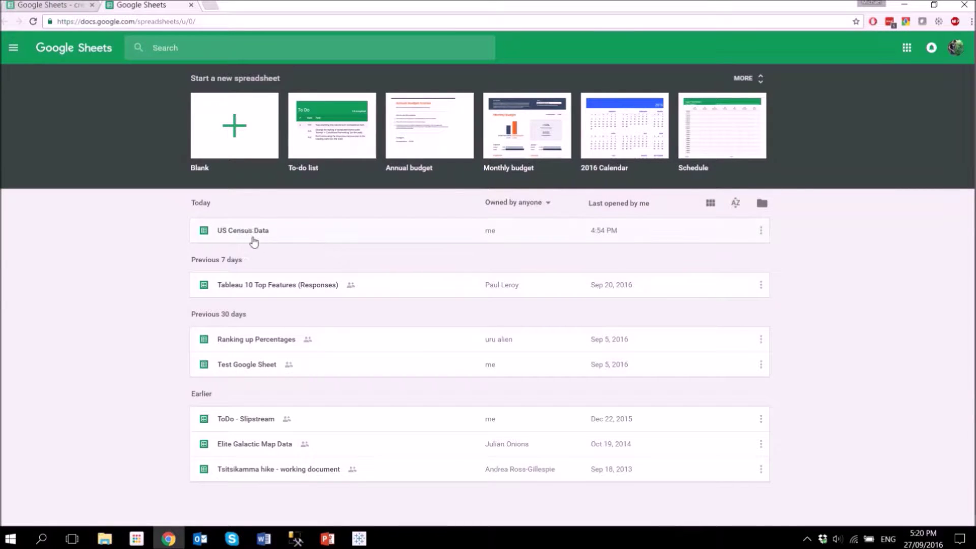
left_click(300, 233)
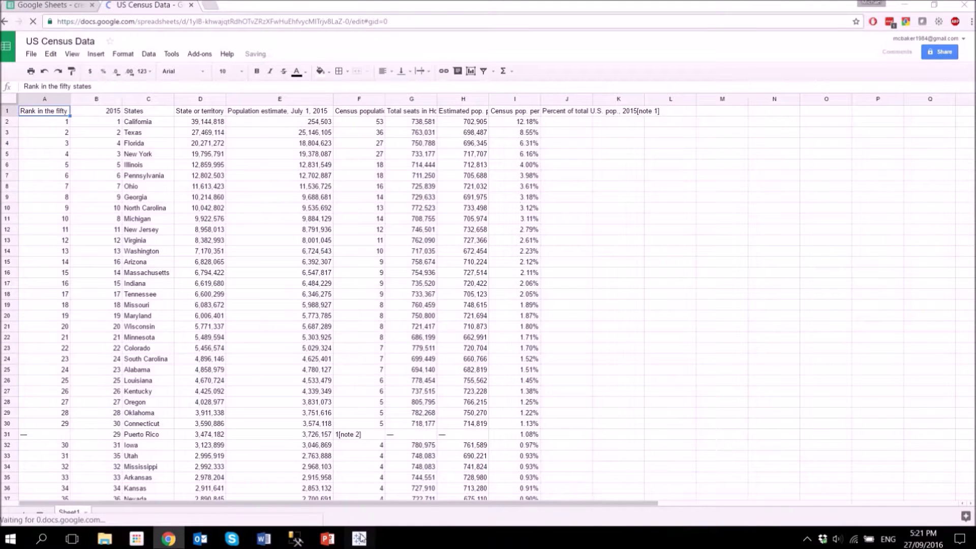
Start a Google Sheets connection in Tableau, sign in with the account e-mail and password, and allow access.
left_click(359, 538)
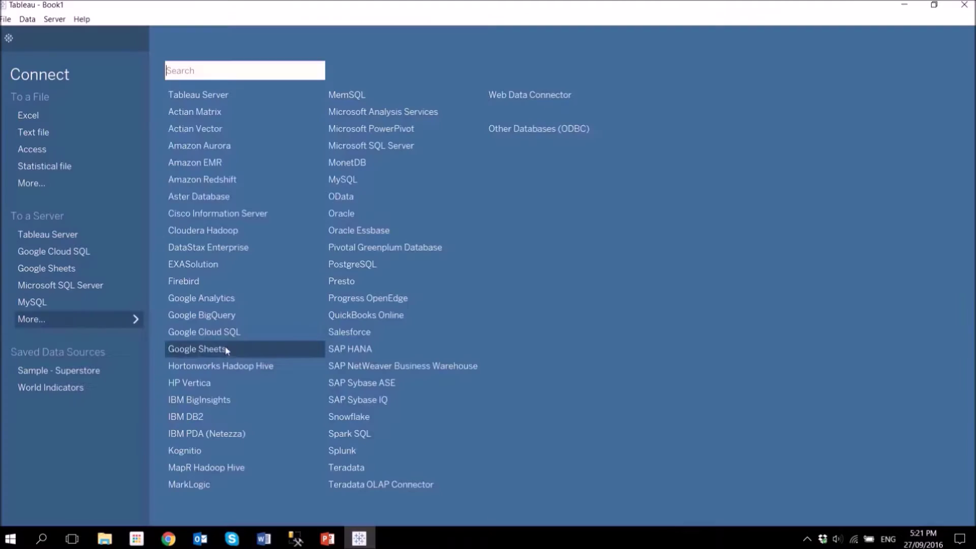
left_click(224, 348)
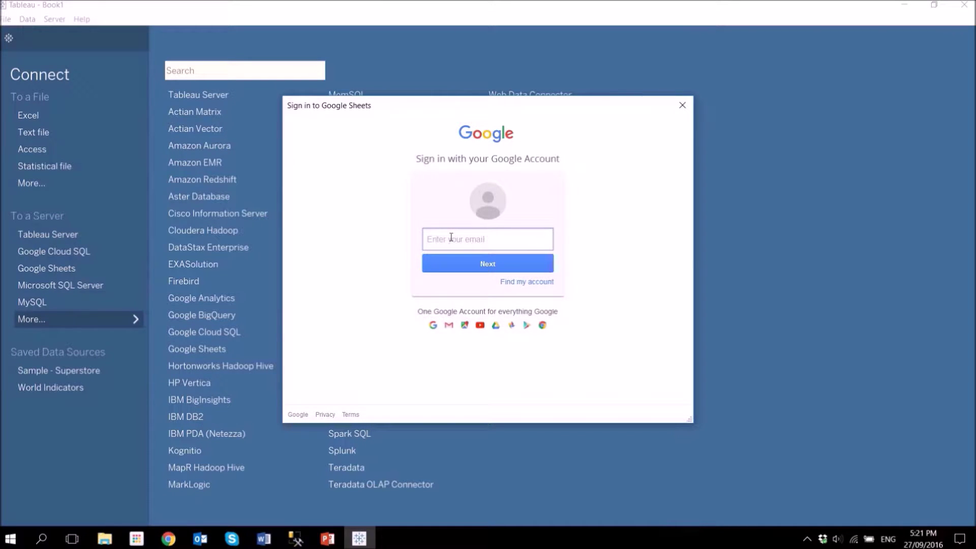
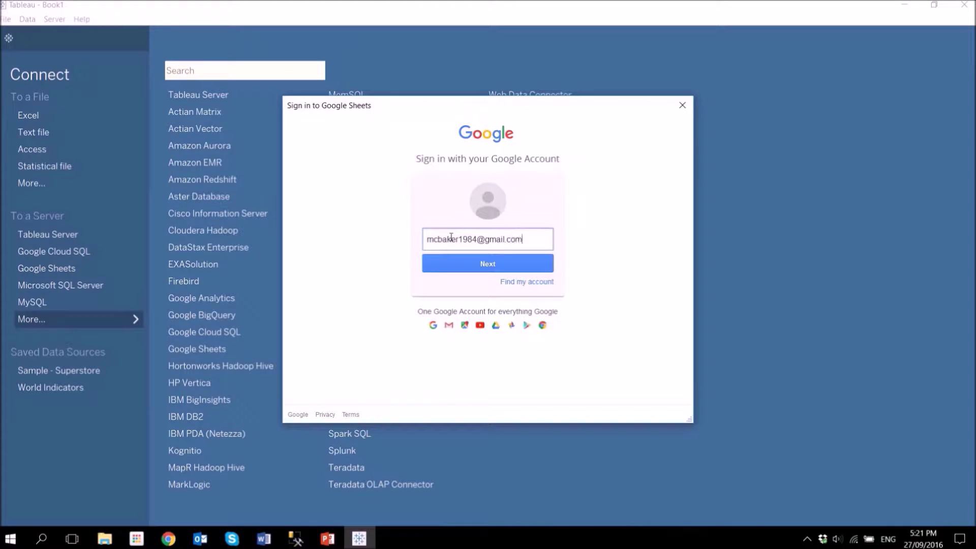
key("Return")
type("•••")
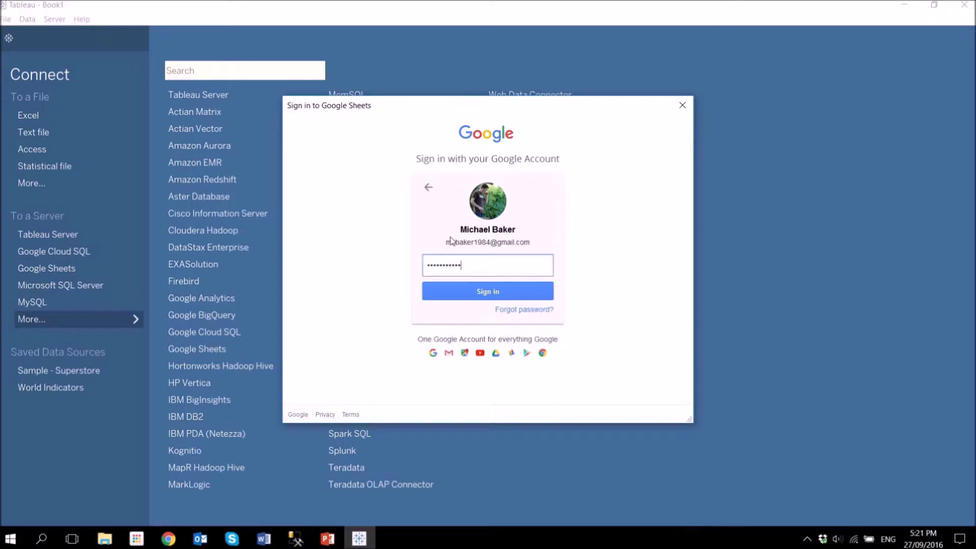
key("Return")
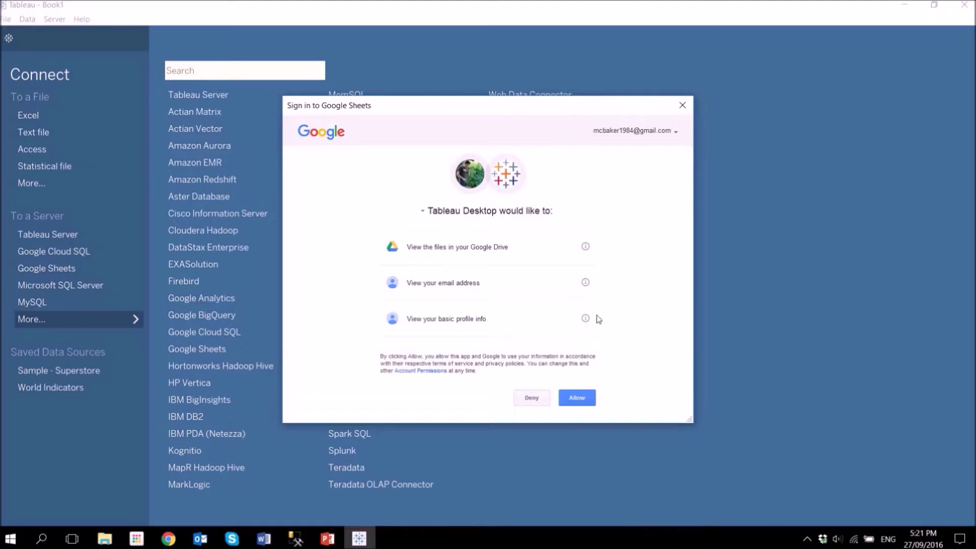
left_click(577, 399)
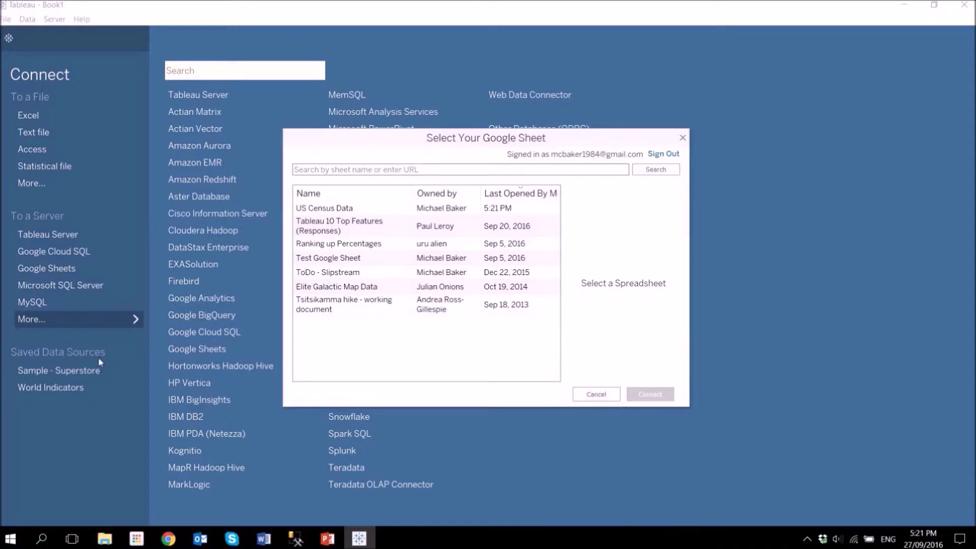
Select the US Census Data spreadsheet in the picker and connect to it.
left_click(380, 208)
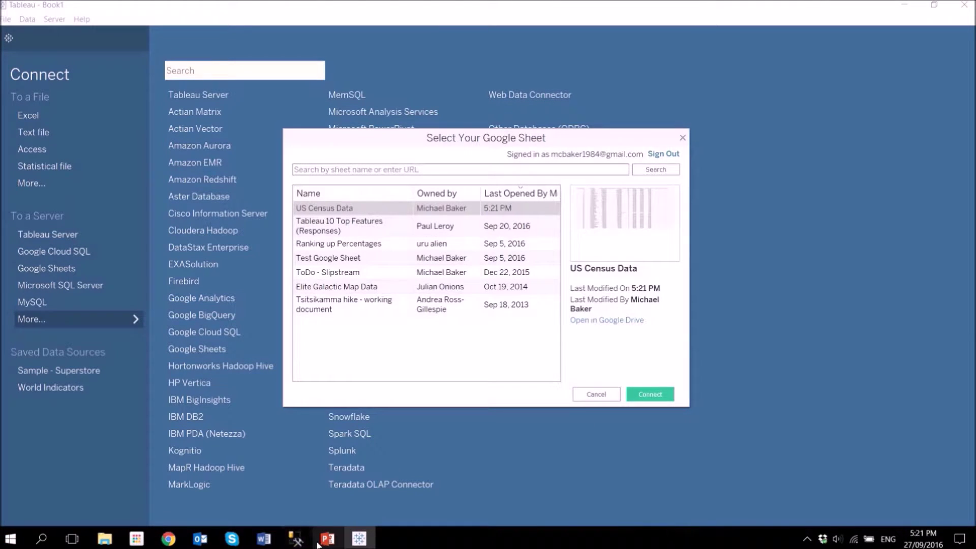
left_click(168, 539)
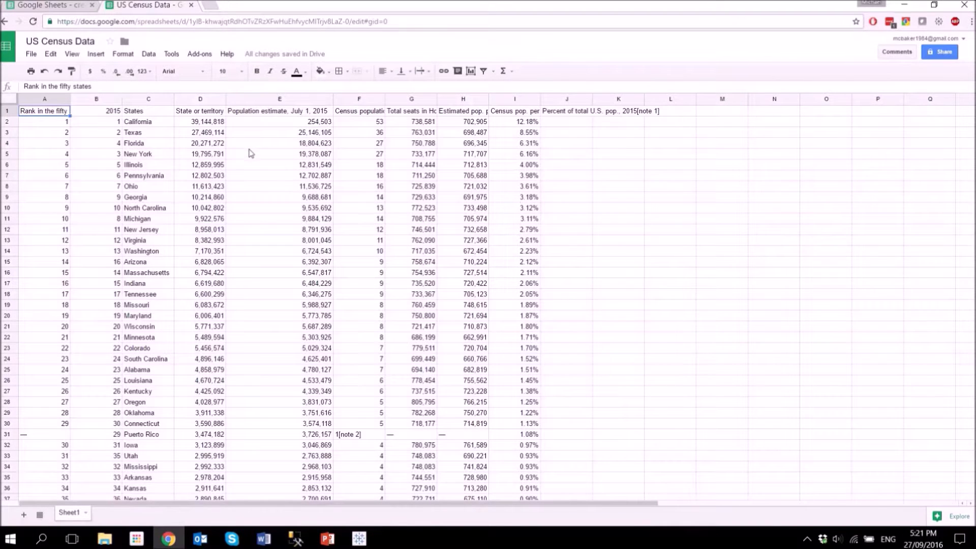
left_click(358, 539)
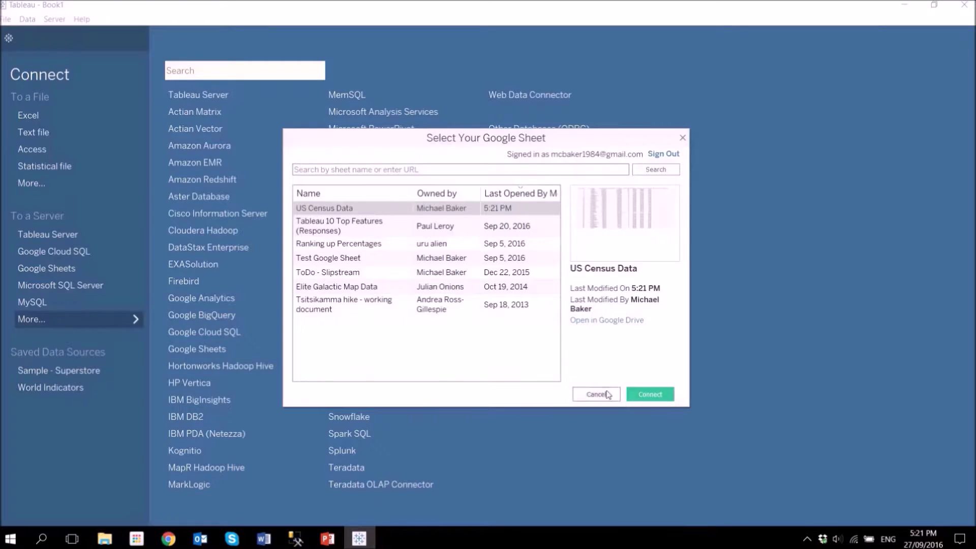
left_click(643, 395)
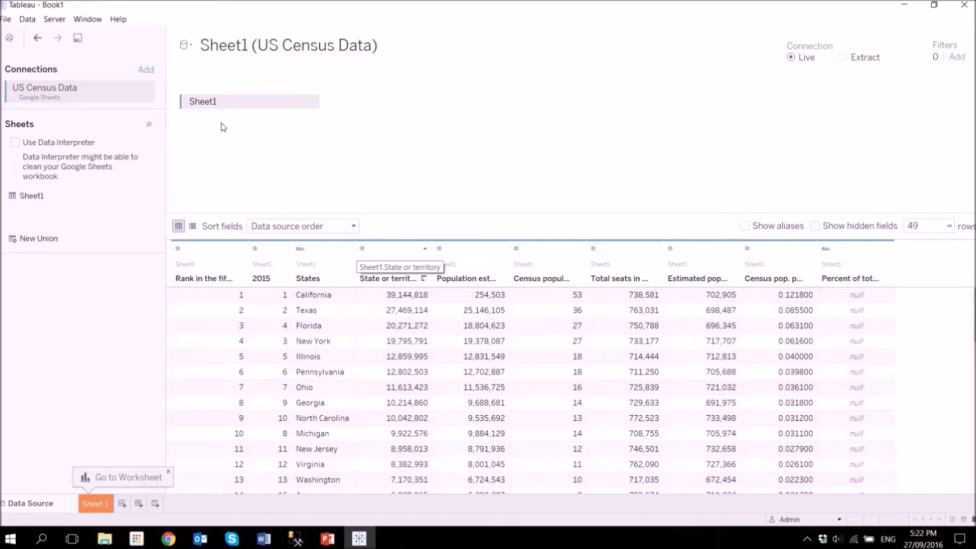
Drag Sheet1 off the data source canvas and back on, then go to the Sheet 1 worksheet.
left_click_drag(242, 102, 311, 22)
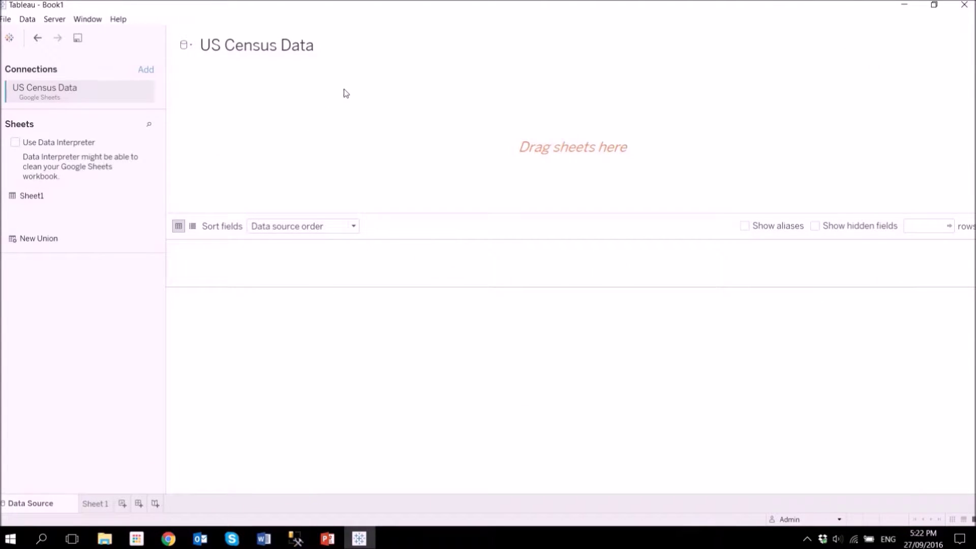
left_click_drag(28, 196, 261, 161)
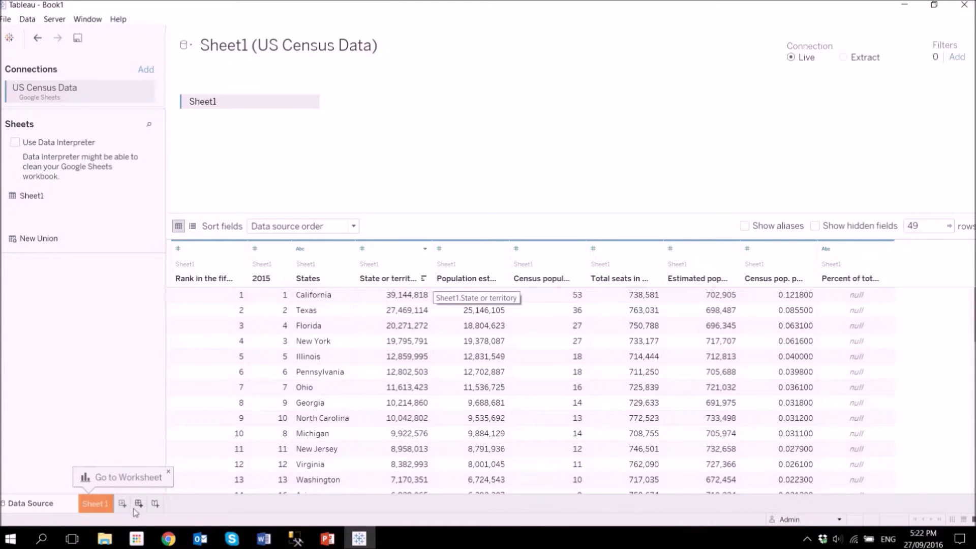
left_click(106, 511)
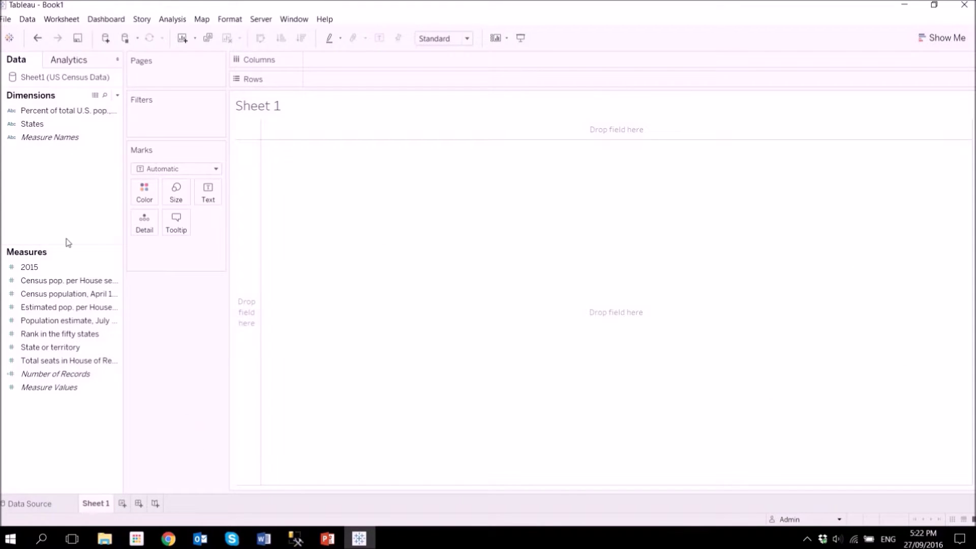
Put States on Rows and Population estimate, July 1, 2015 on Columns as bars.
left_click(42, 125)
left_click_drag(48, 125, 435, 81)
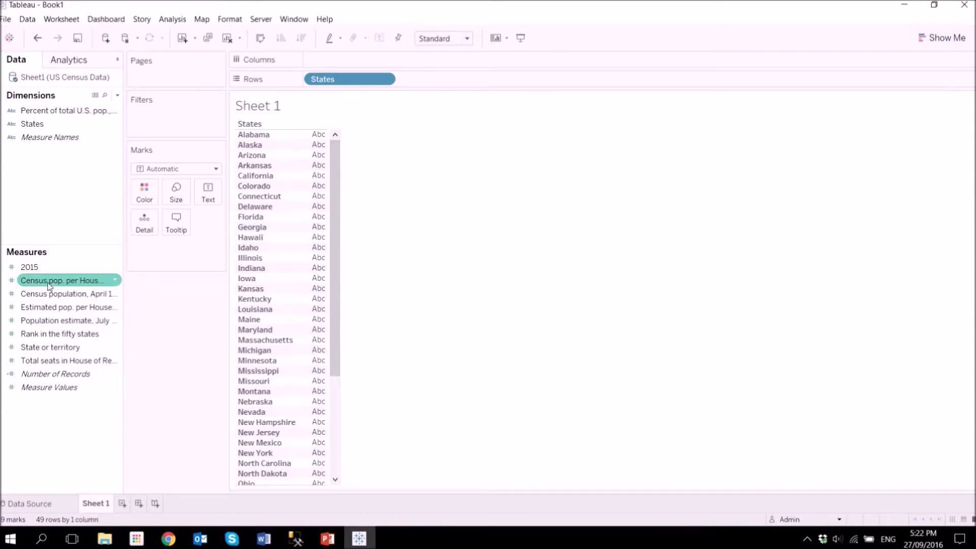
left_click(89, 293)
left_click(116, 321)
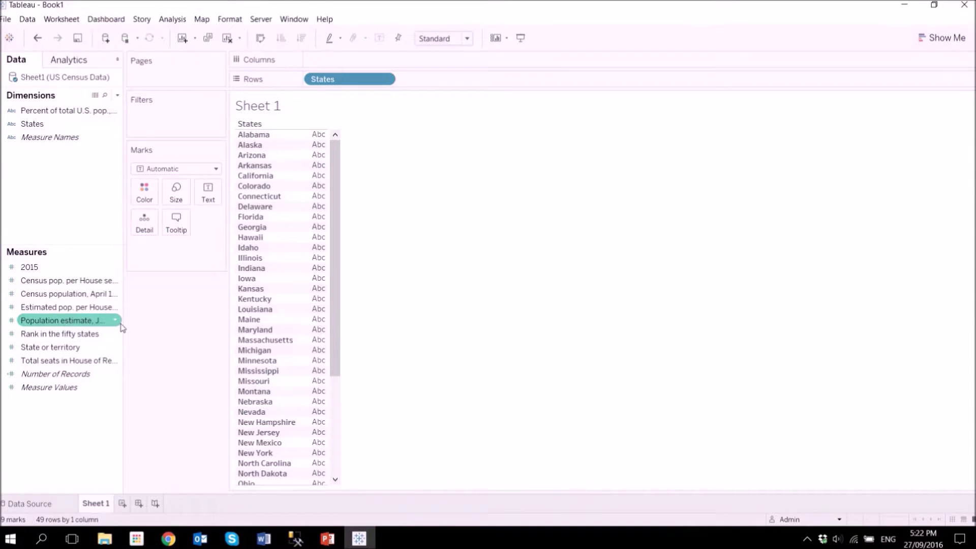
left_click_drag(130, 322, 194, 342)
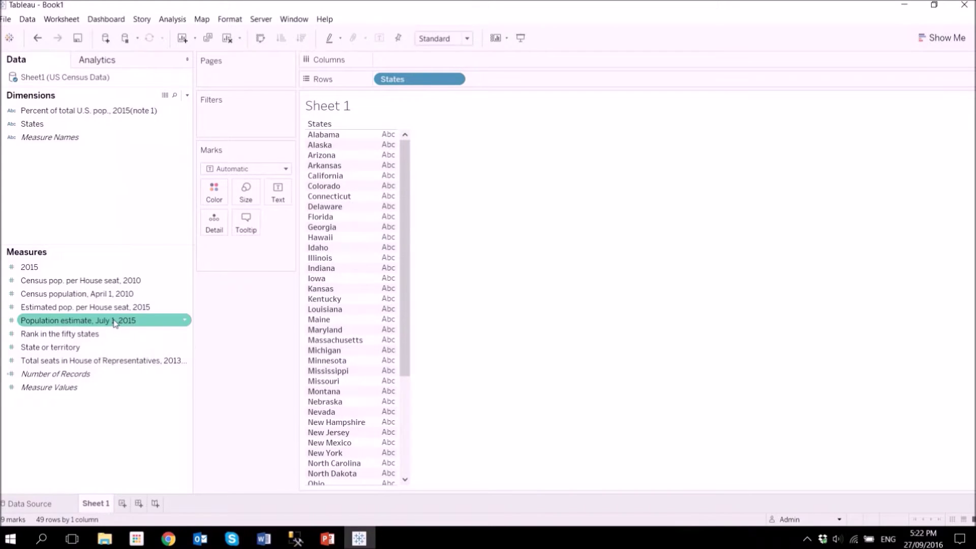
left_click_drag(103, 327, 404, 60)
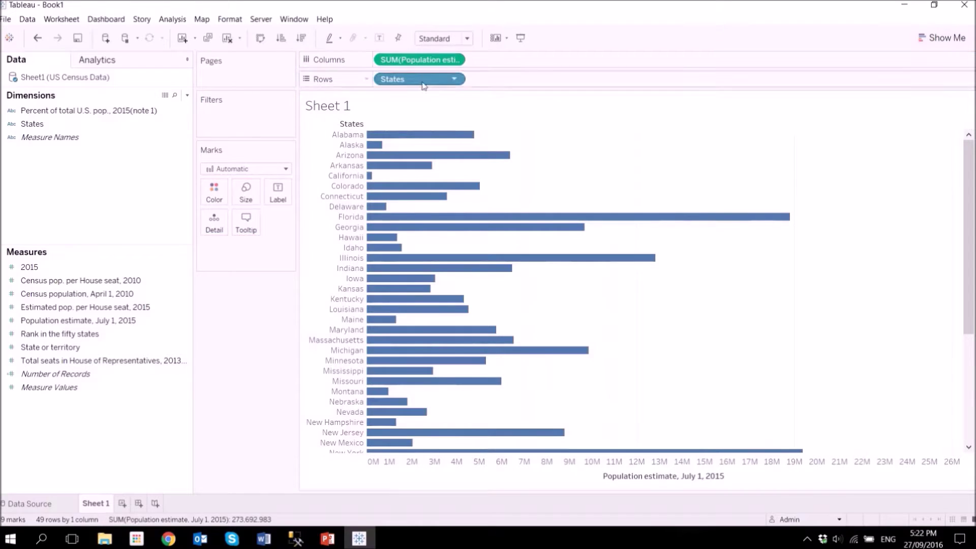
Sort States descending by the population estimate field so Texas is on top.
left_click(454, 79)
left_click(483, 135)
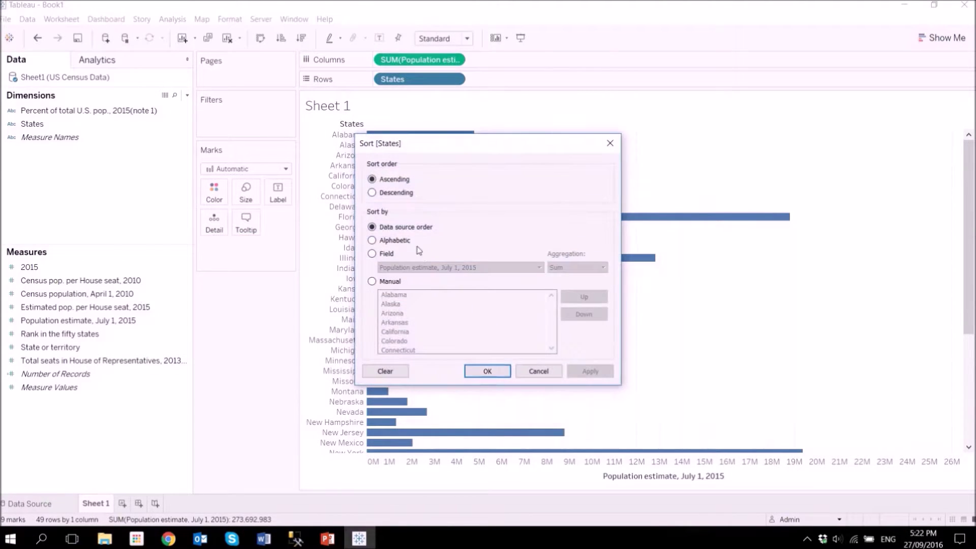
left_click(389, 253)
left_click(395, 193)
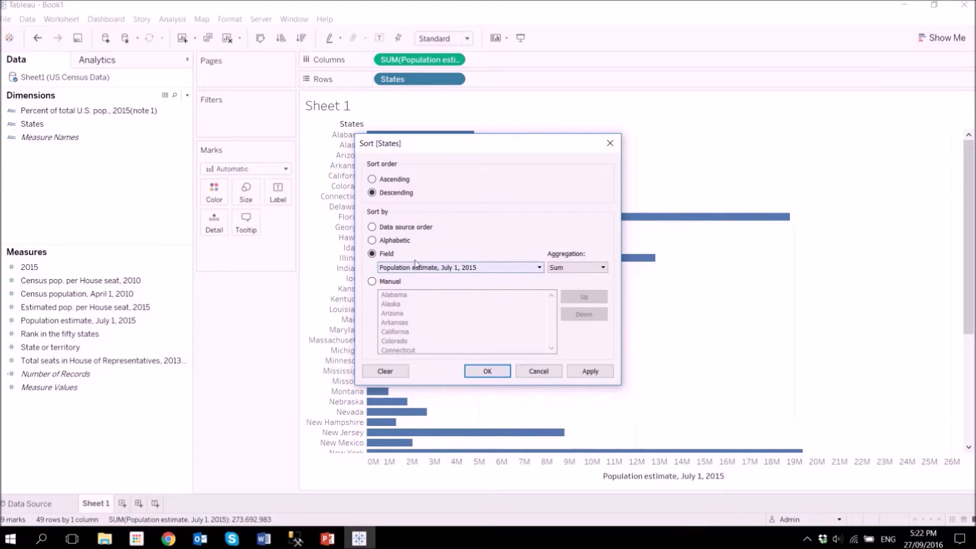
left_click(590, 371)
left_click(487, 371)
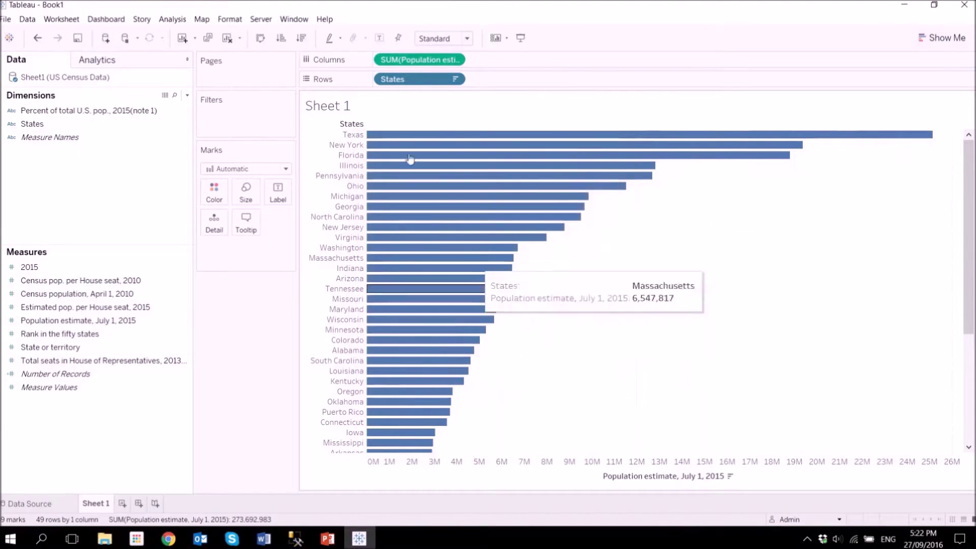
mouse_move(407, 138)
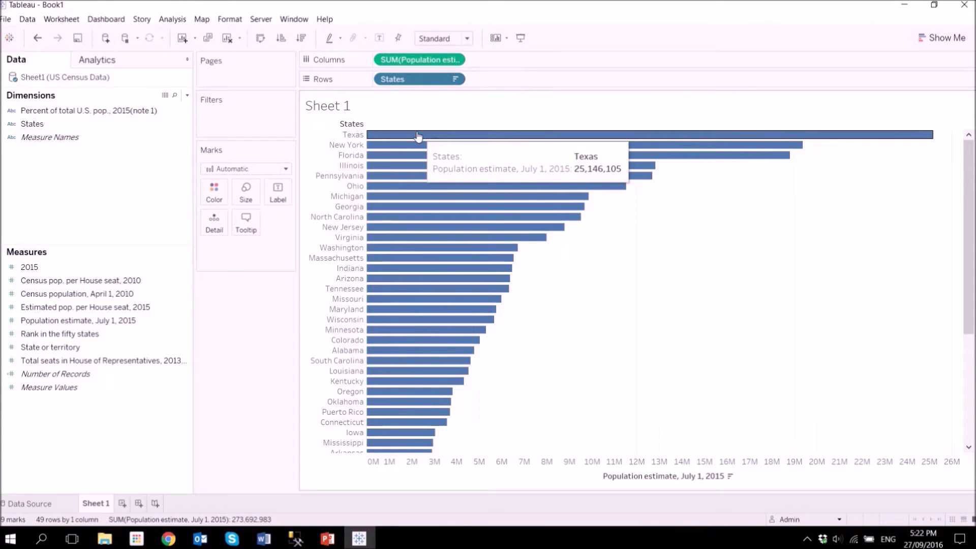
mouse_move(968, 193)
left_mouse_down()
mouse_move(968, 284)
mouse_move(962, 180)
left_mouse_up()
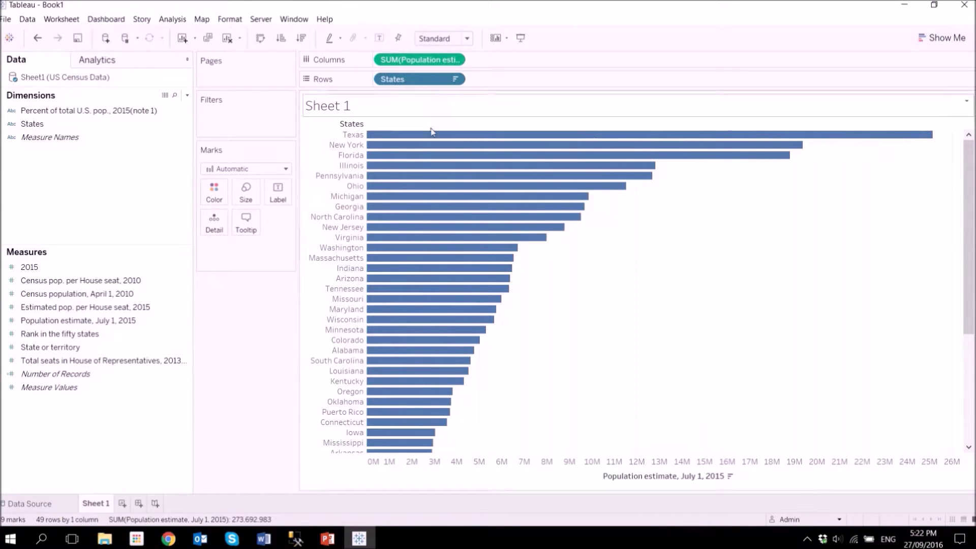
Create Dashboard 1 with the Sheet 1 bar chart, dismissing the web page URL prompt.
left_click(140, 505)
mouse_move(29, 158)
left_click_drag(28, 159, 316, 203)
left_click_drag(122, 423, 409, 342)
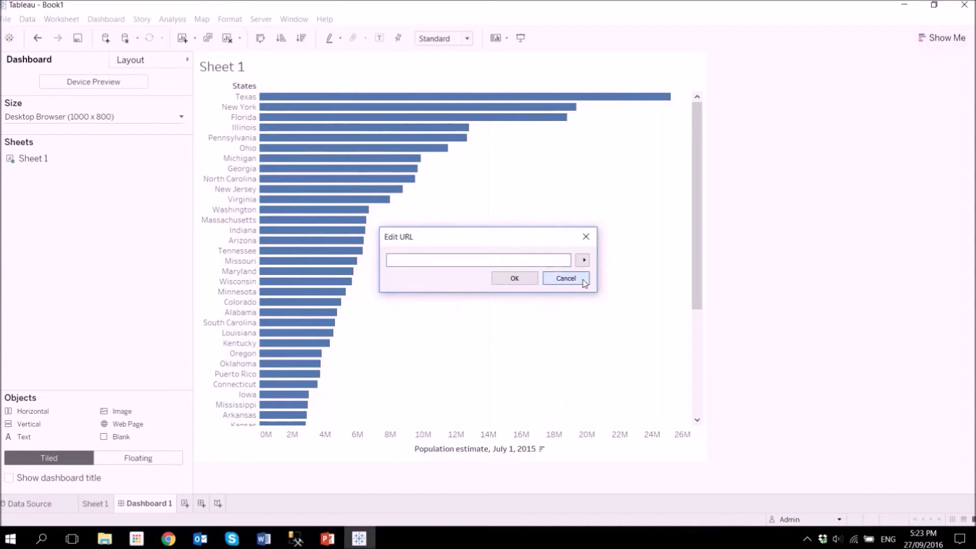
left_click(584, 278)
Change the dashboard size from Fixed size to Automatic.
left_click(83, 120)
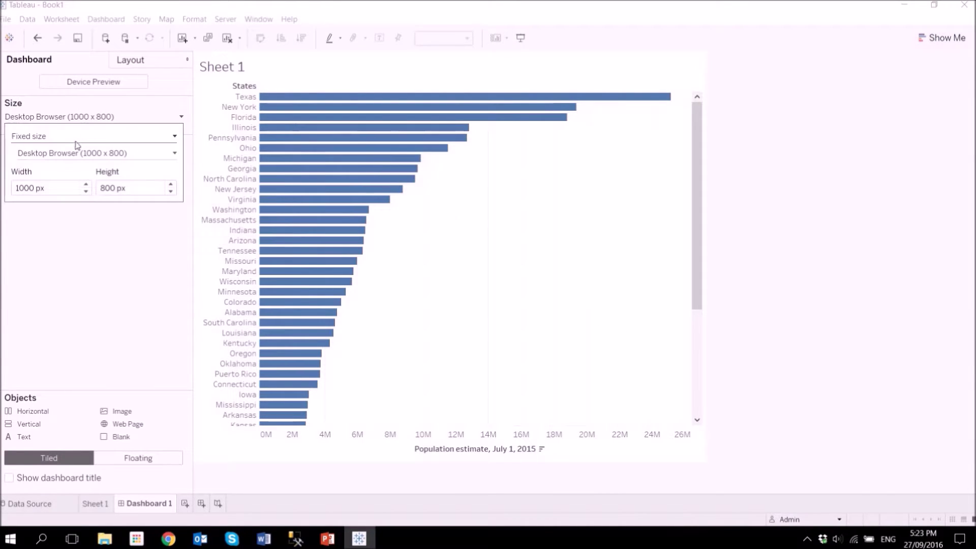
left_click(76, 148)
left_click(51, 140)
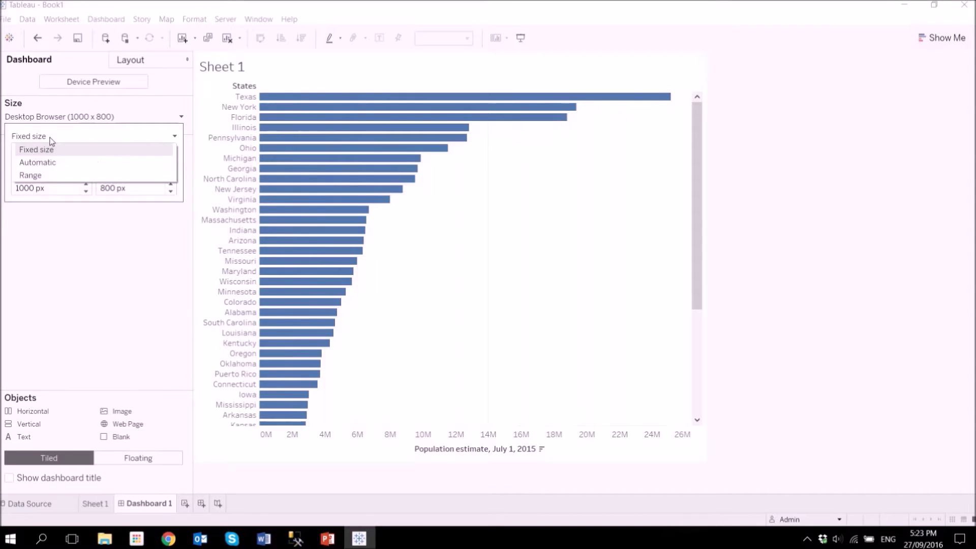
left_click(50, 162)
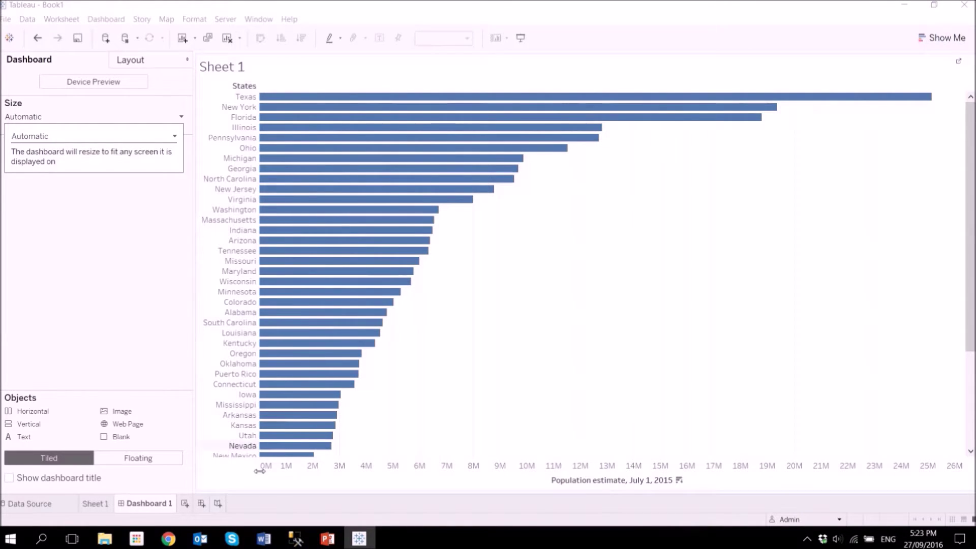
left_click(125, 407)
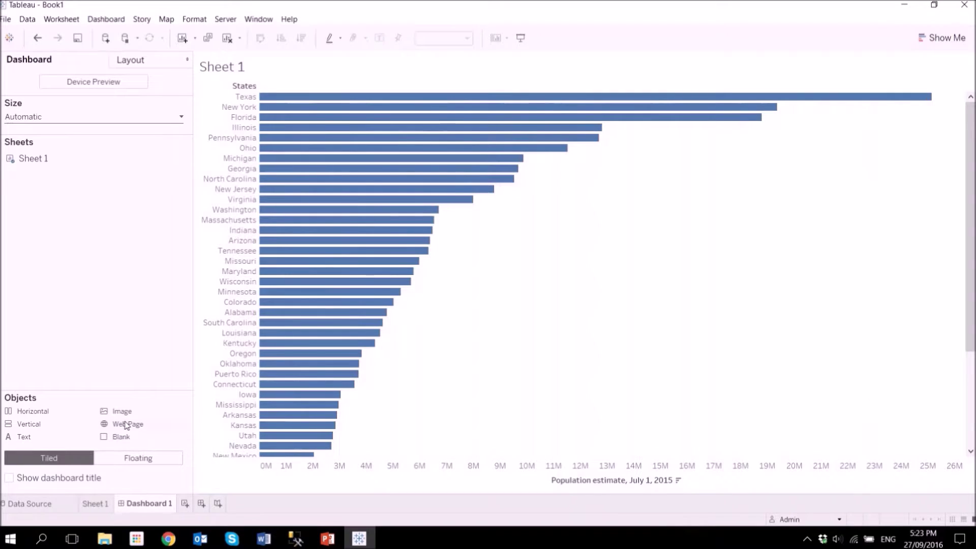
Place a Web Page object below the chart and paste the US Census Data sheet's URL from Chrome.
mouse_move(125, 424)
left_mouse_down()
mouse_move(695, 289)
mouse_move(459, 254)
mouse_move(554, 389)
left_mouse_up()
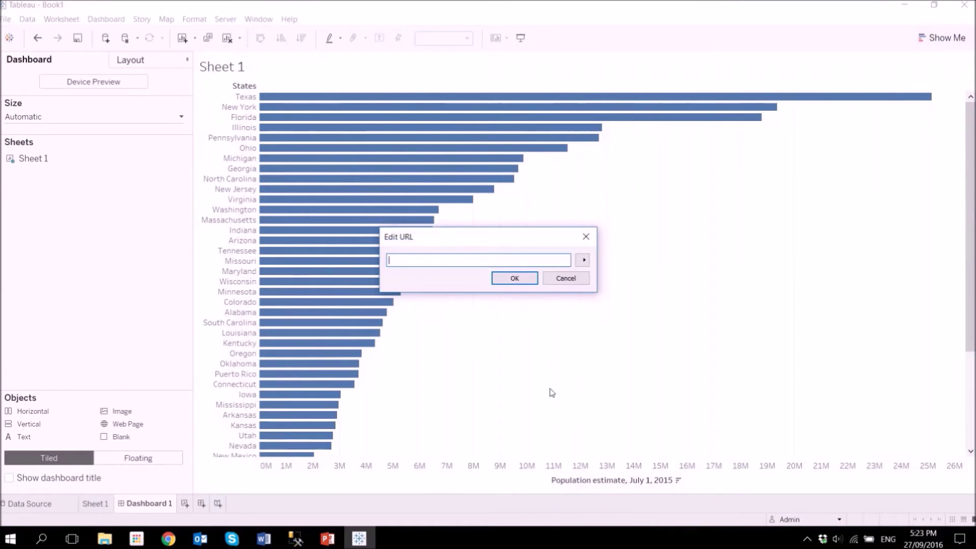
left_click(173, 542)
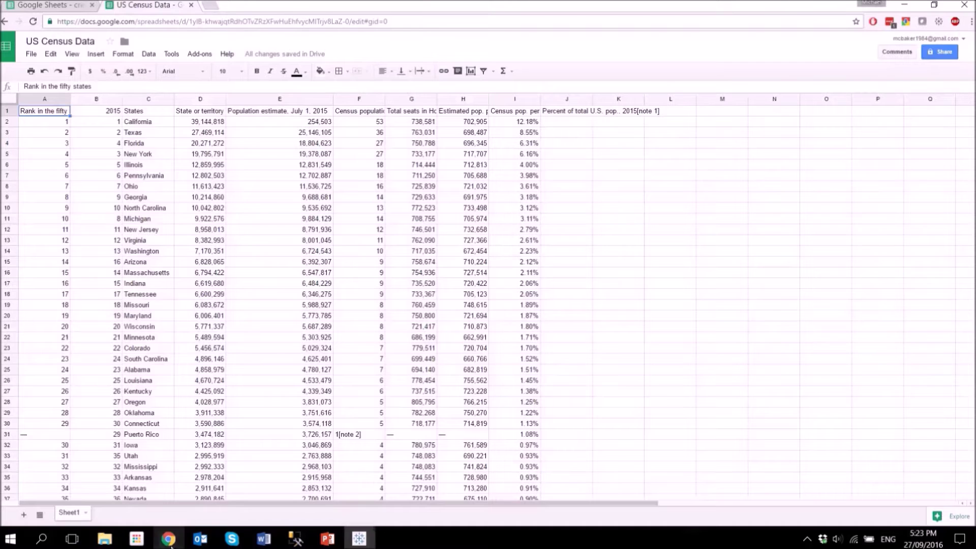
left_click(194, 23)
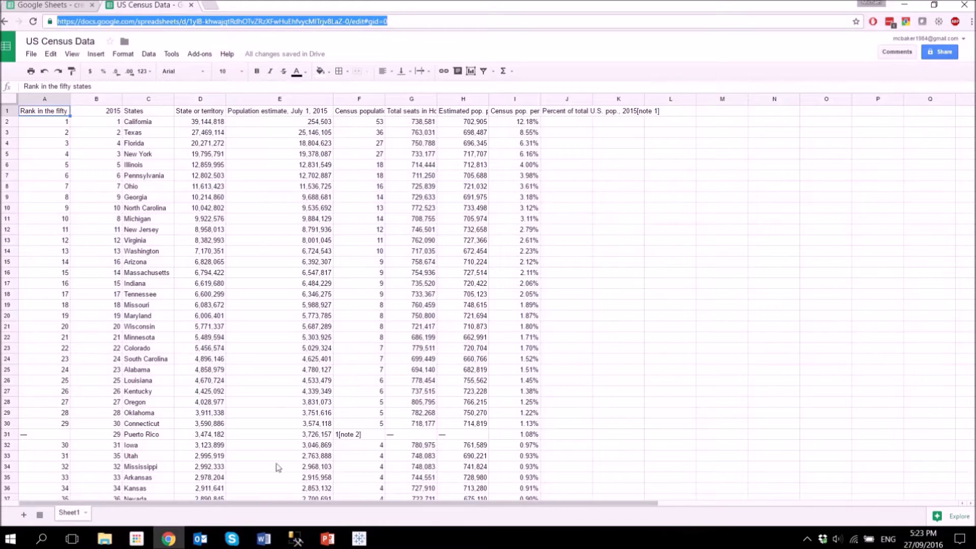
left_click(361, 537)
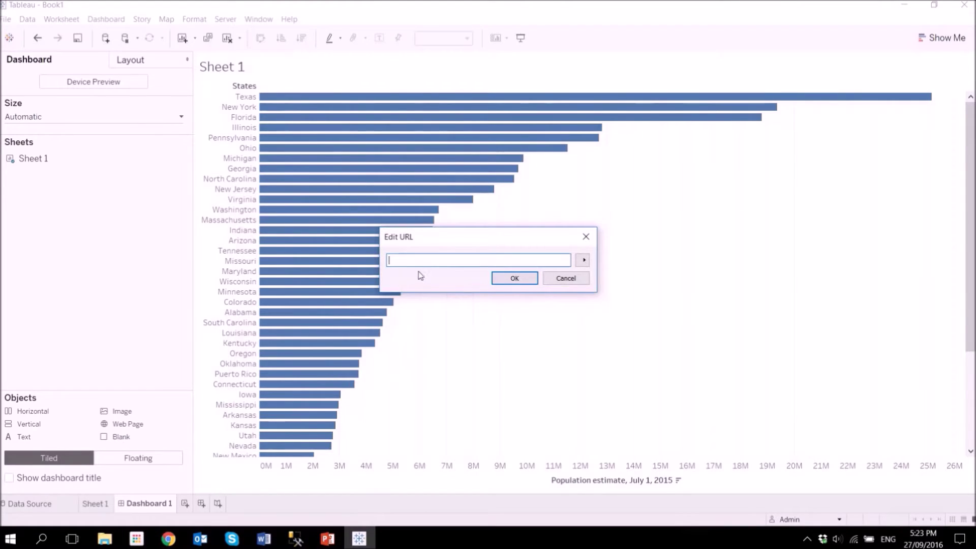
key("ctrl+v")
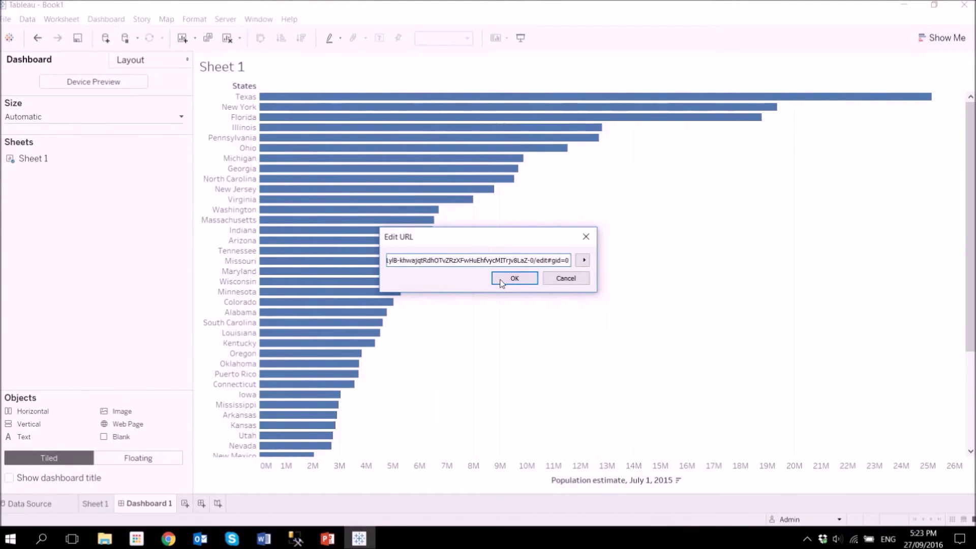
left_click(502, 283)
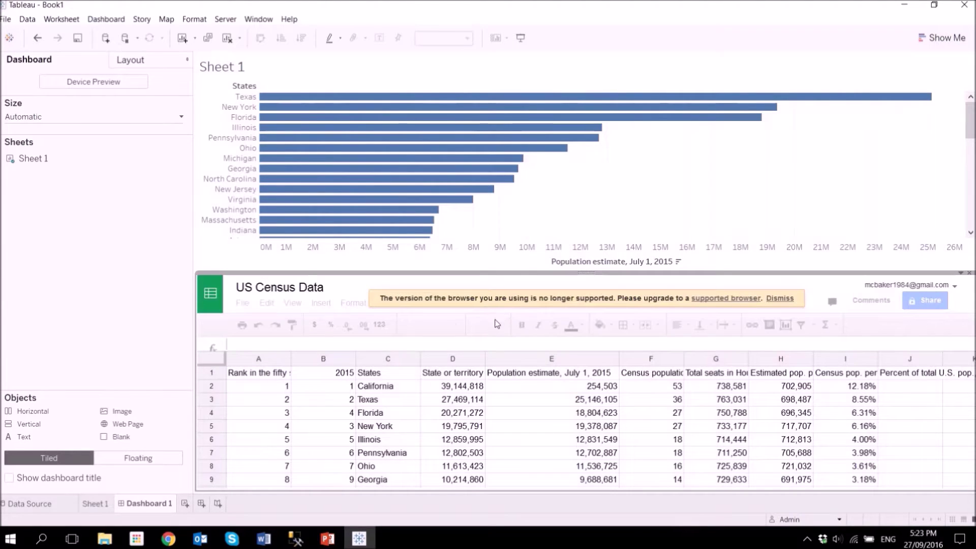
Dismiss the unsupported-browser banner and scroll the embedded sheet down to rows 49–55.
left_click(778, 299)
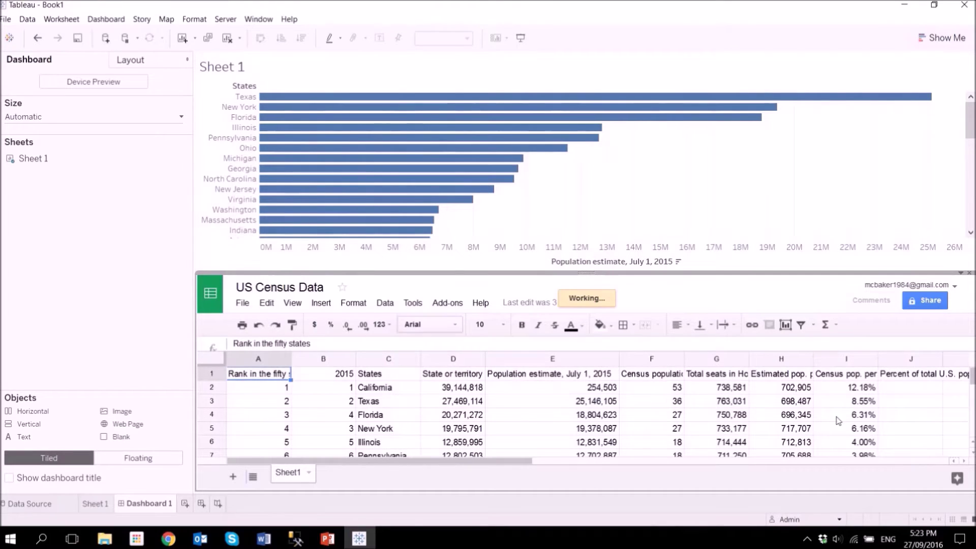
left_click(913, 407)
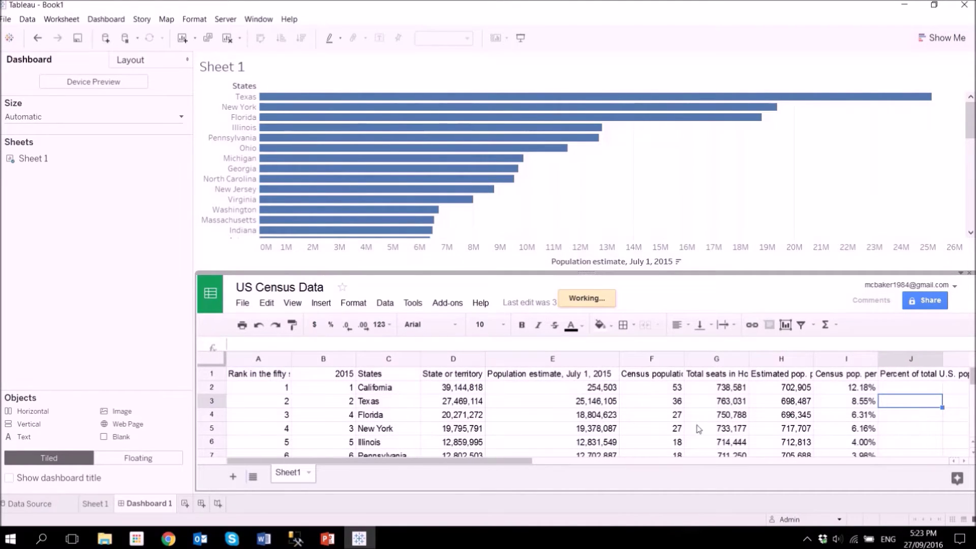
scroll(678, 381, "down", 3)
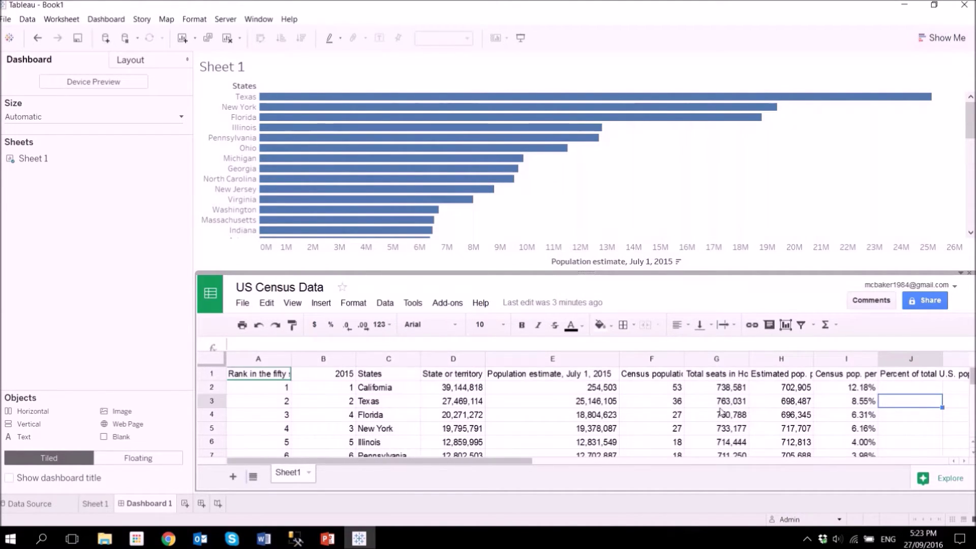
scroll(492, 412, "down", 2)
scroll(492, 411, "up", 2)
scroll(538, 419, "down", 15)
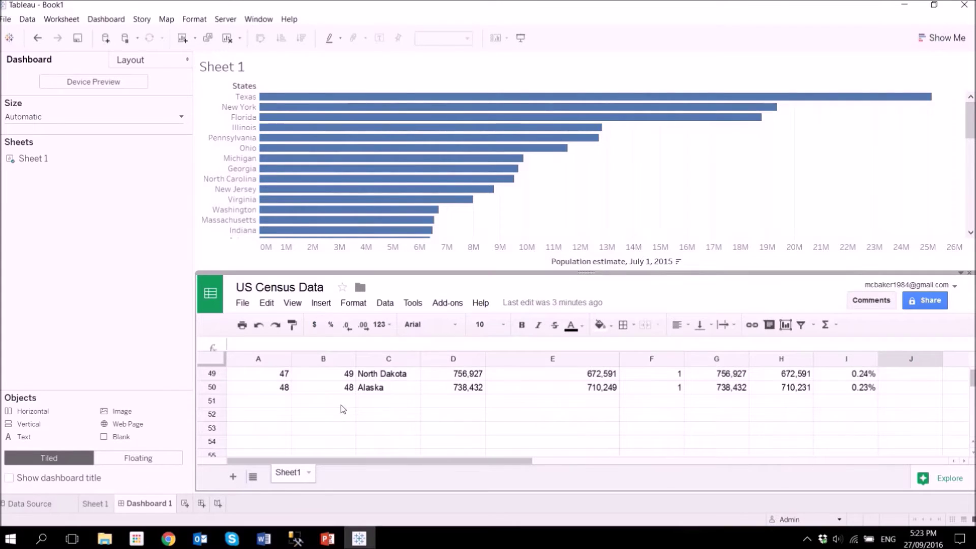
Fill row 51 with 49 in A51, 49 in B51 and 'My New State' in C51.
left_click(336, 402)
left_click(281, 403)
type("49")
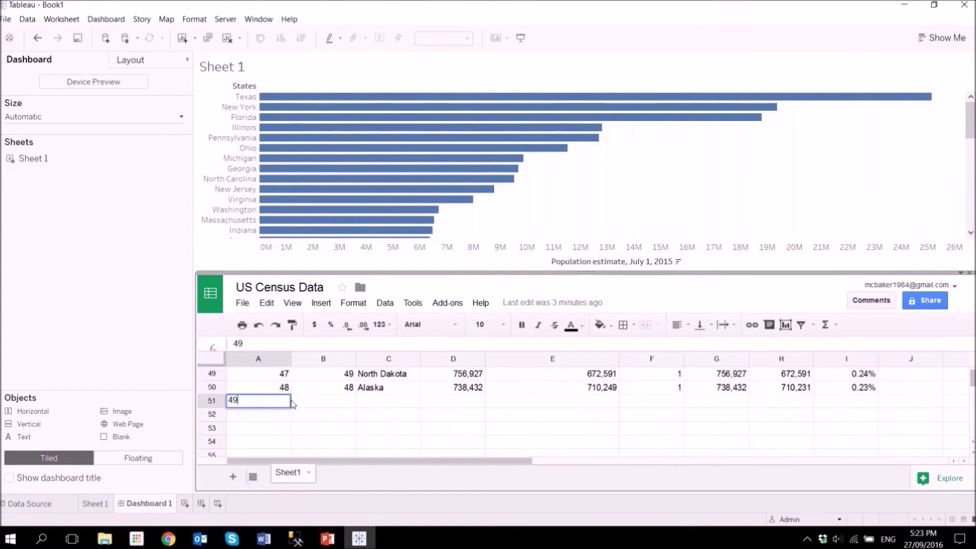
key("Tab")
type("49")
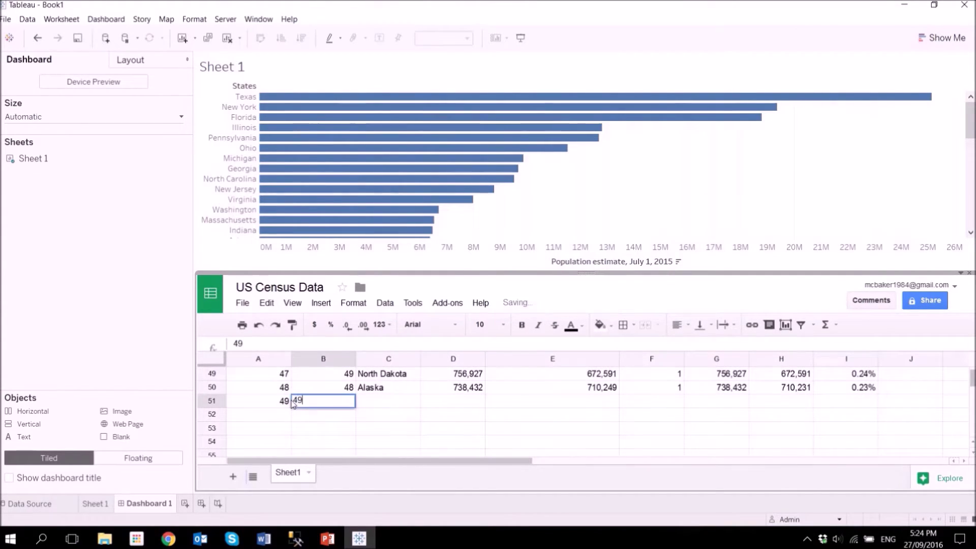
key("Tab")
type("New")
key("BackSpace")
key("BackSpace")
key("BackSpace")
type("My ")
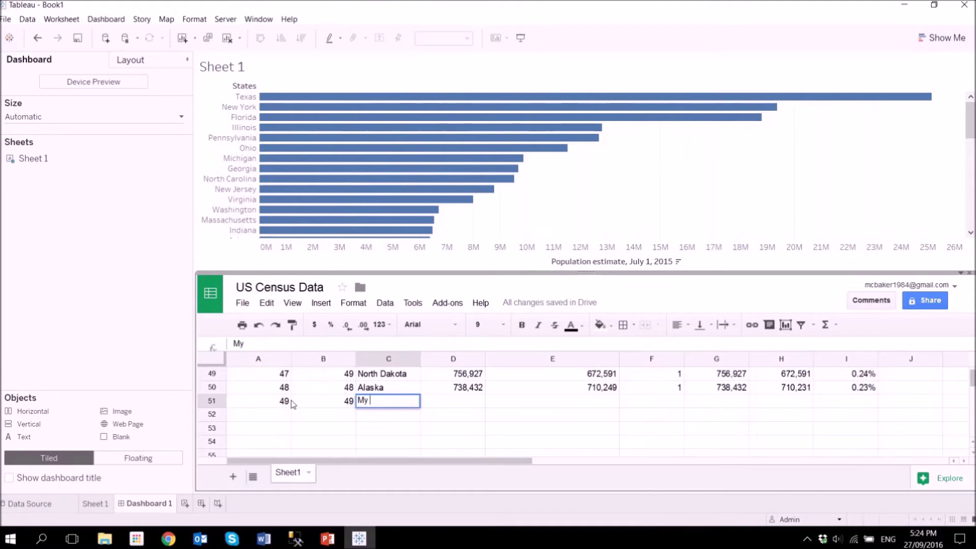
type("New State")
key("Return")
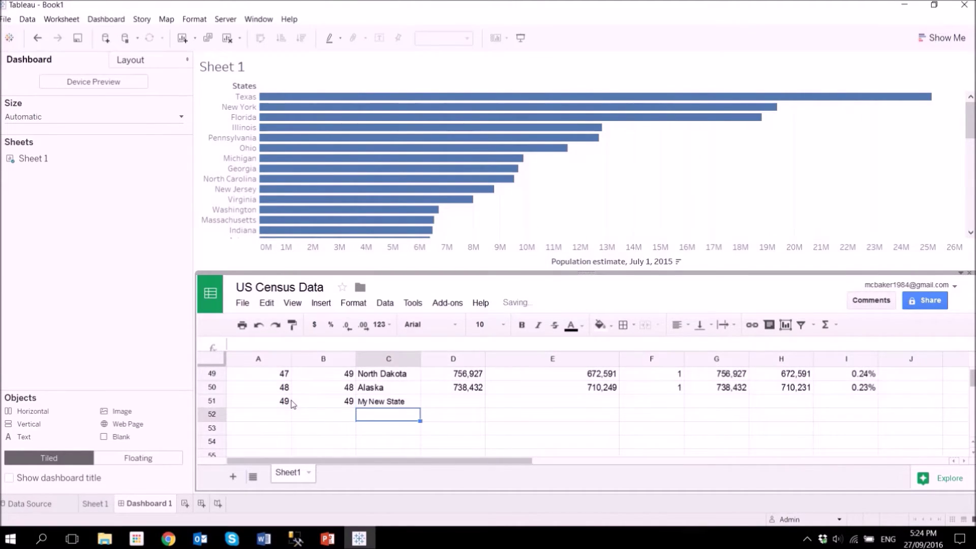
key("Right")
key("Up")
Enter 50,000,000 as the population estimate in cell E51.
scroll(492, 399, "up", 15)
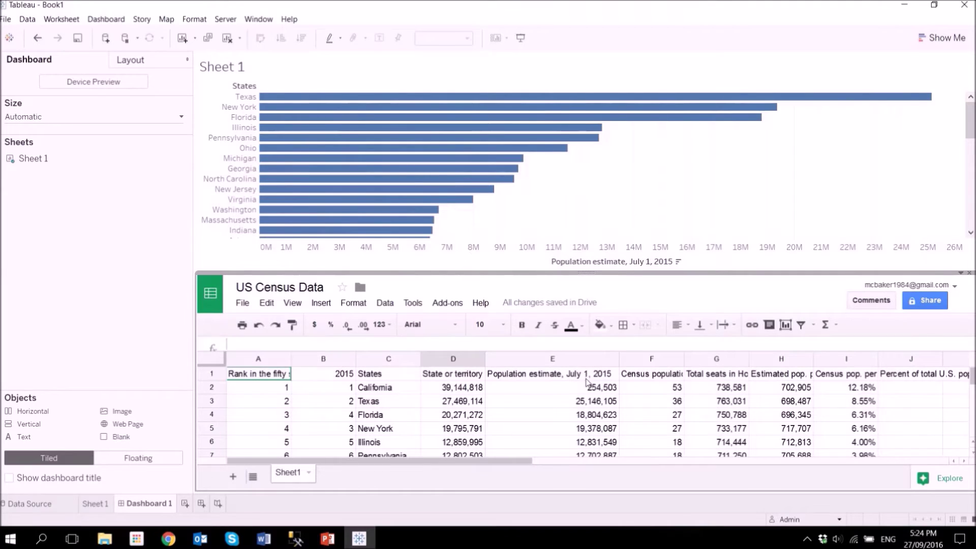
scroll(588, 386, "down", 15)
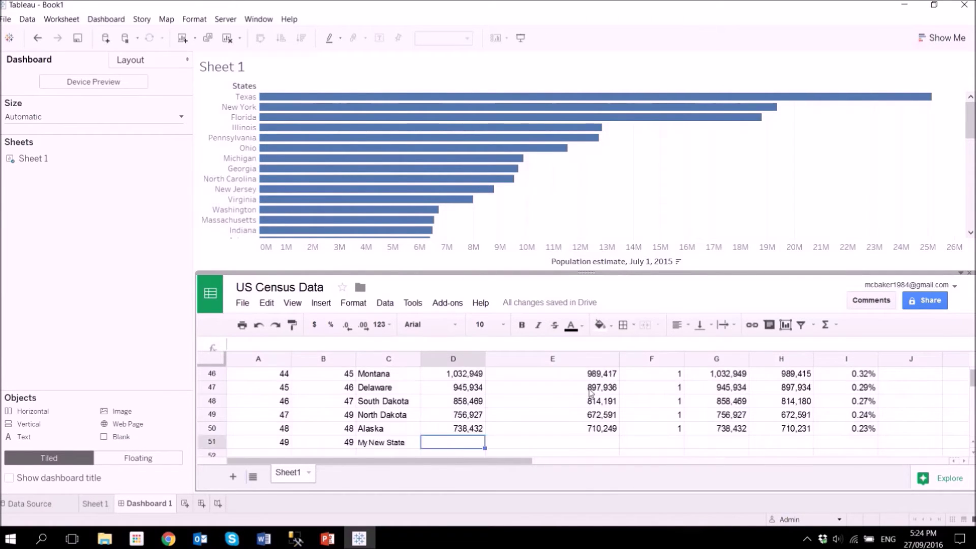
scroll(577, 417, "down", 3)
scroll(562, 431, "up", 3)
left_click(569, 404)
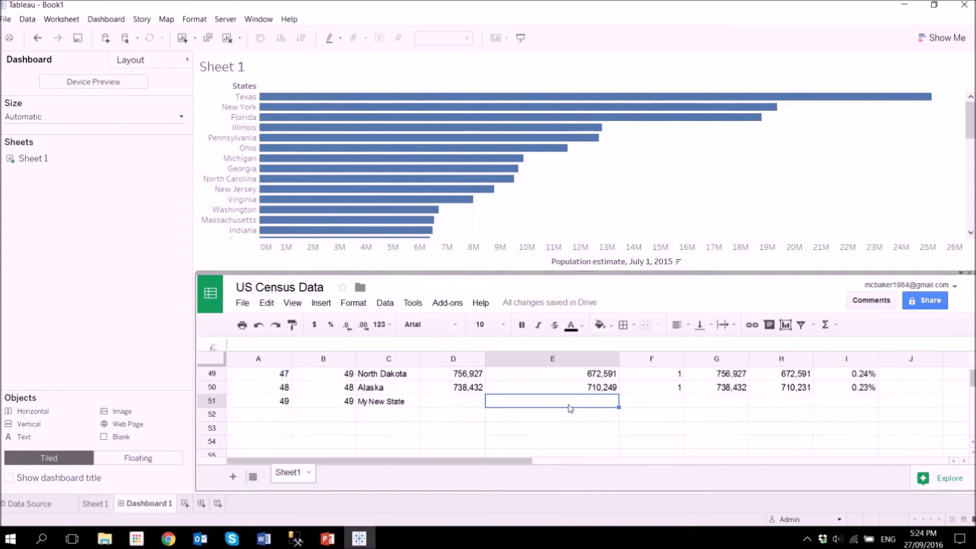
type("50")
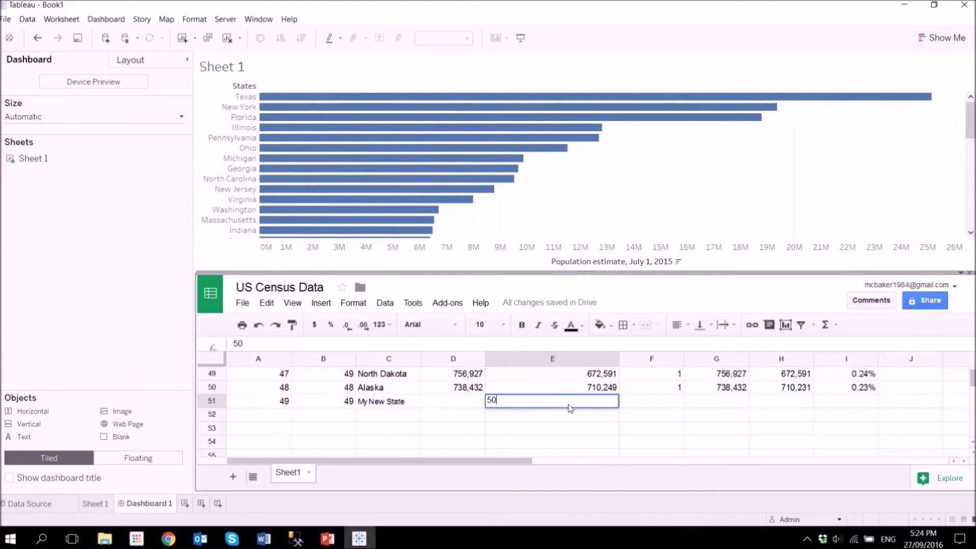
mouse_move(914, 107)
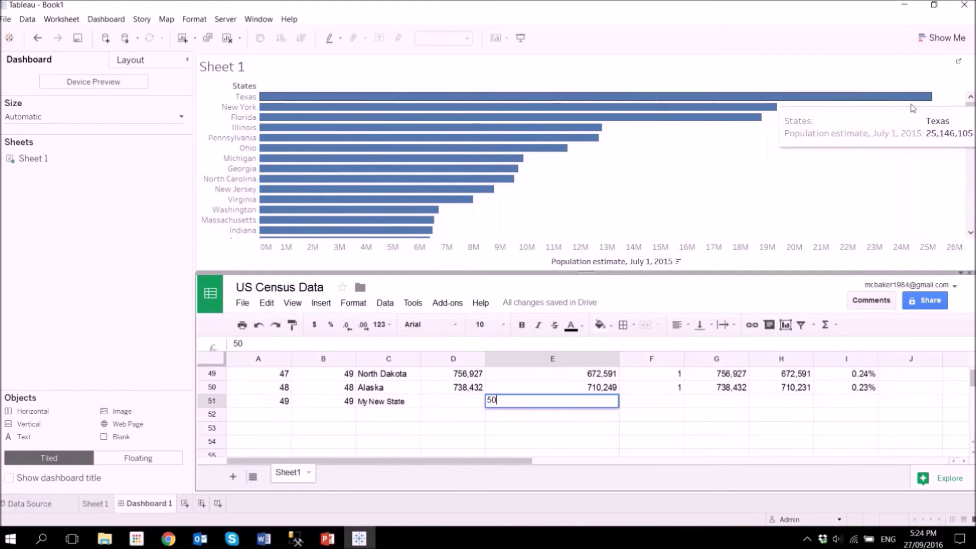
type("00000")
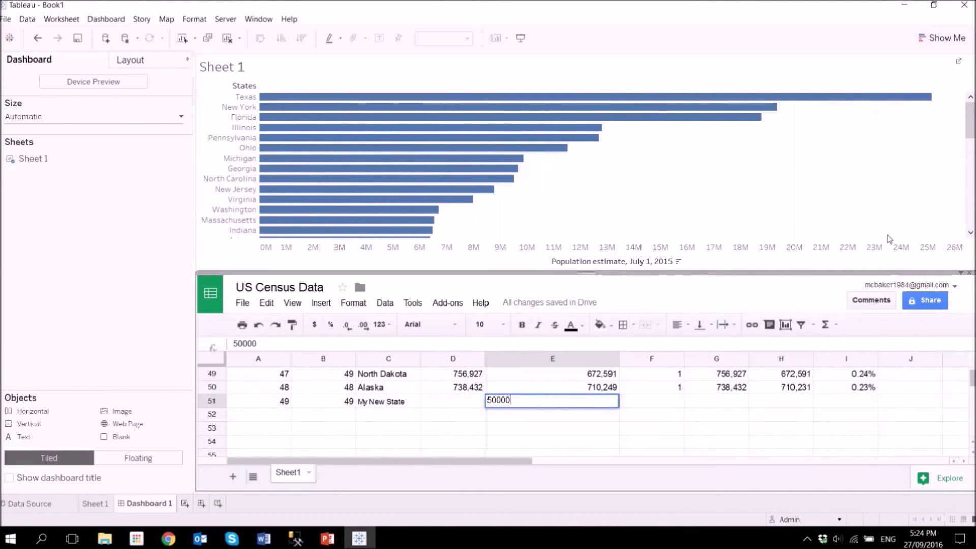
key("Return")
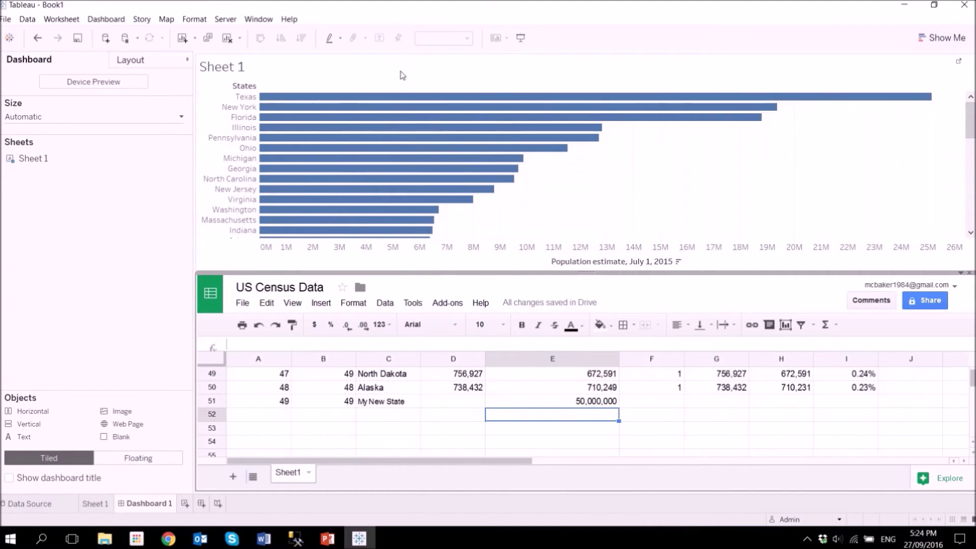
Refresh the Sheet 1 chart and check that My New State shows 50,000,000, above Texas.
left_click(406, 78)
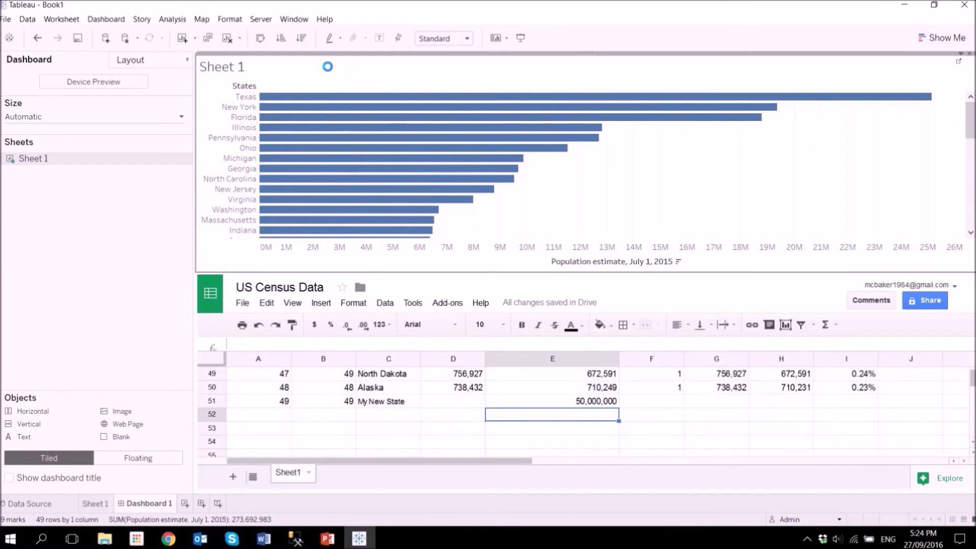
mouse_move(317, 96)
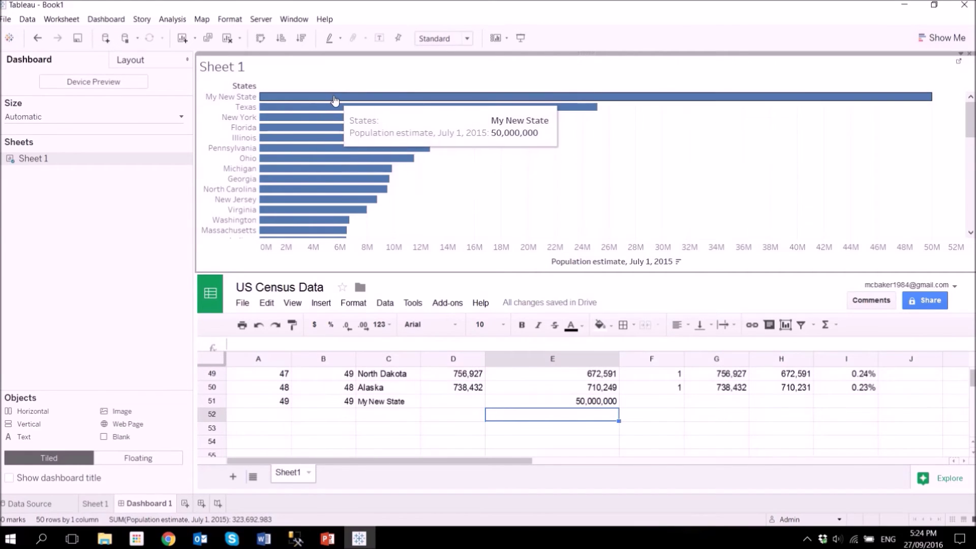
mouse_move(356, 111)
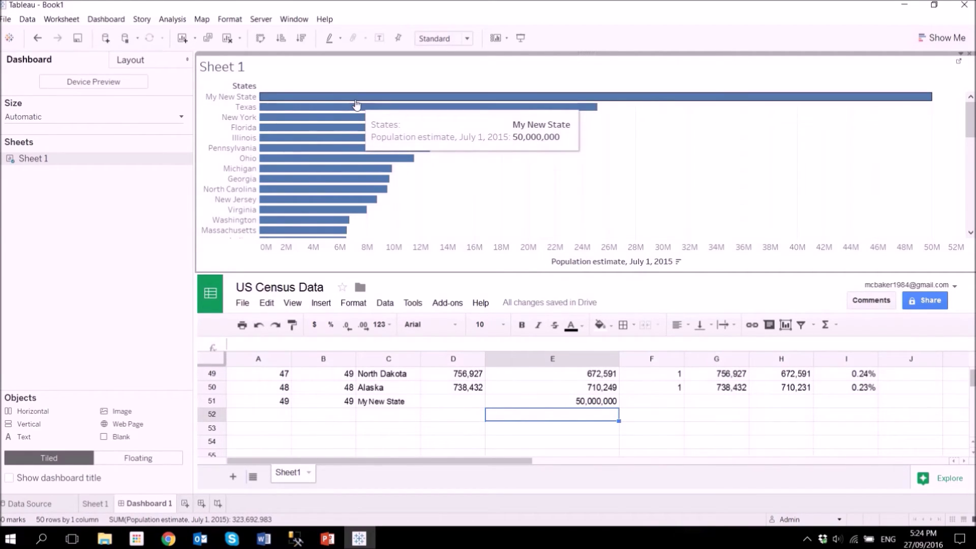